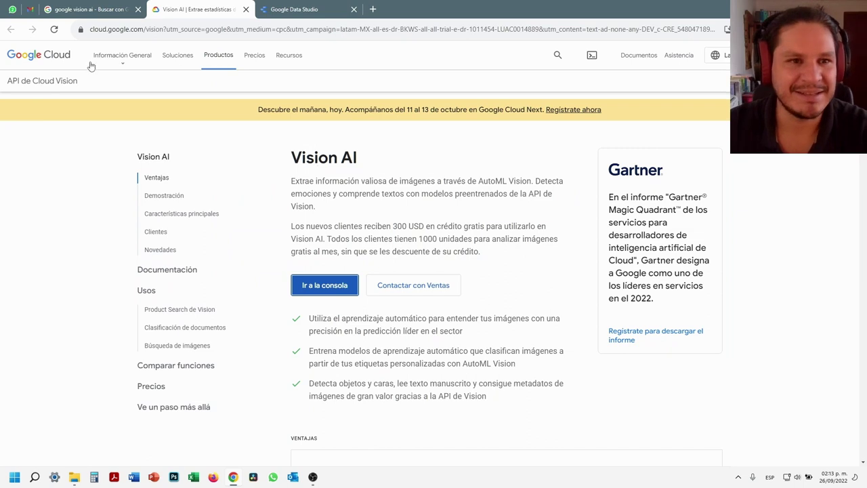
# Check the Google search results for google vision ai and find the Try the API demo on the Vision AI page
pyautogui.click(94, 12)
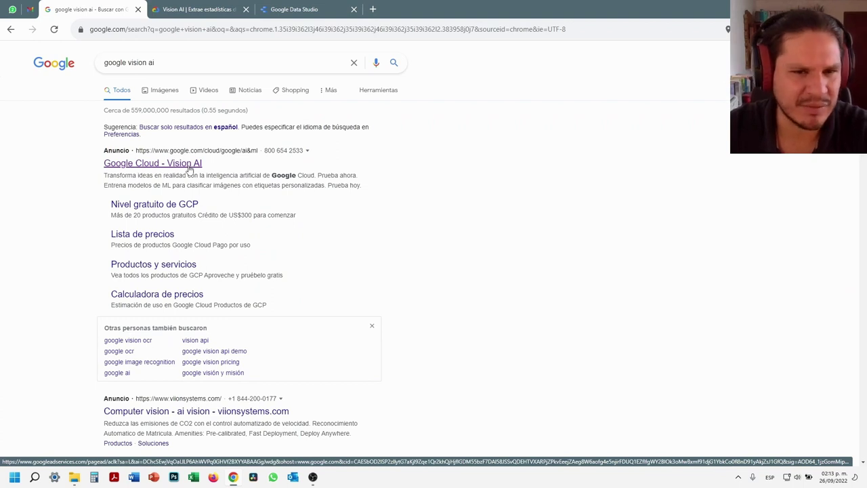
pyautogui.click(203, 9)
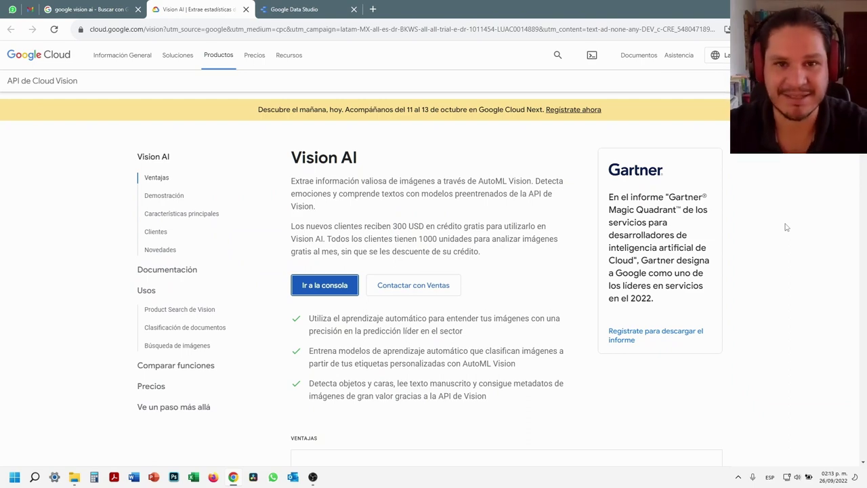
pyautogui.scroll(-5, 777, 238)
pyautogui.scroll(-2, 779, 239)
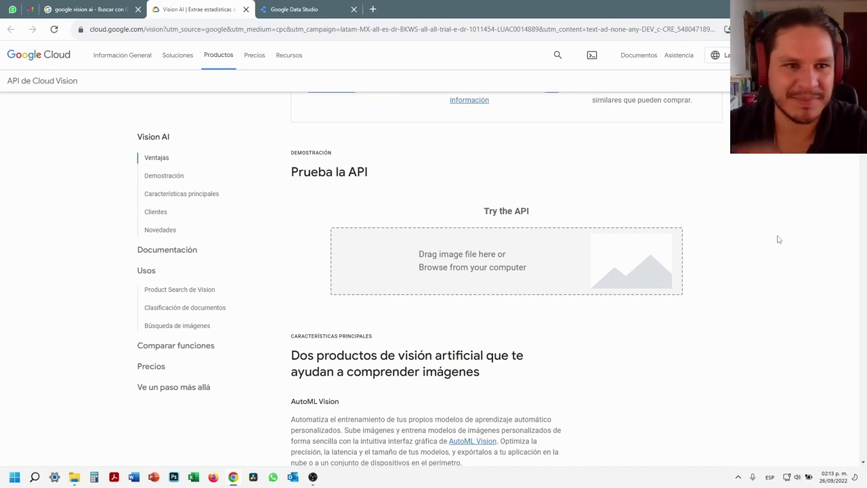
pyautogui.moveTo(484, 211); pyautogui.dragTo(533, 210)
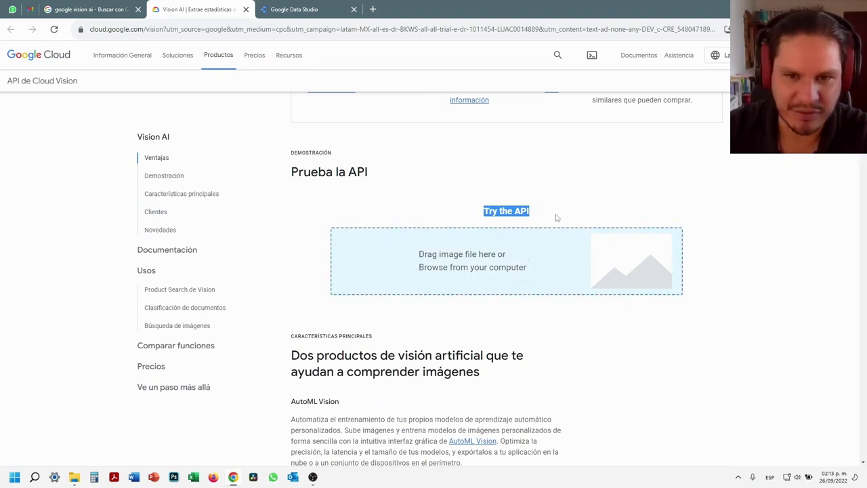
pyautogui.click(609, 188)
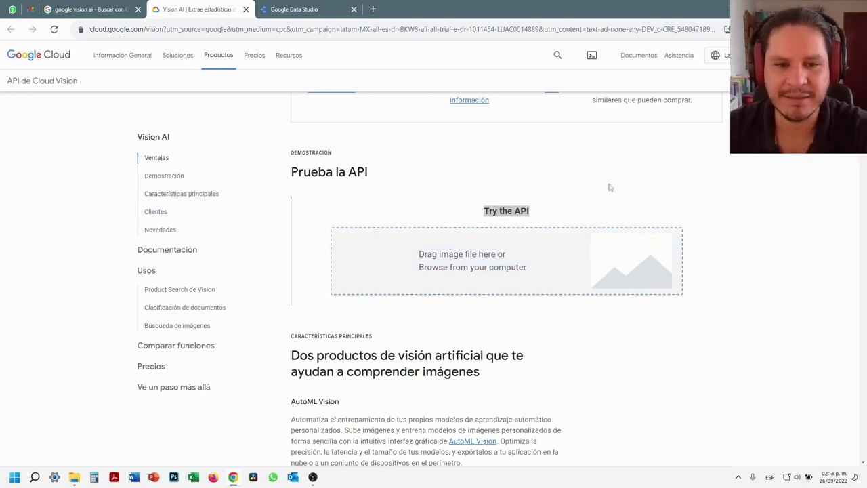
# Upload IMG_20220923_094554622_HDR.jpg from the Photos-001 folder to the Try the API demo and complete the robot check
pyautogui.press('super+d')
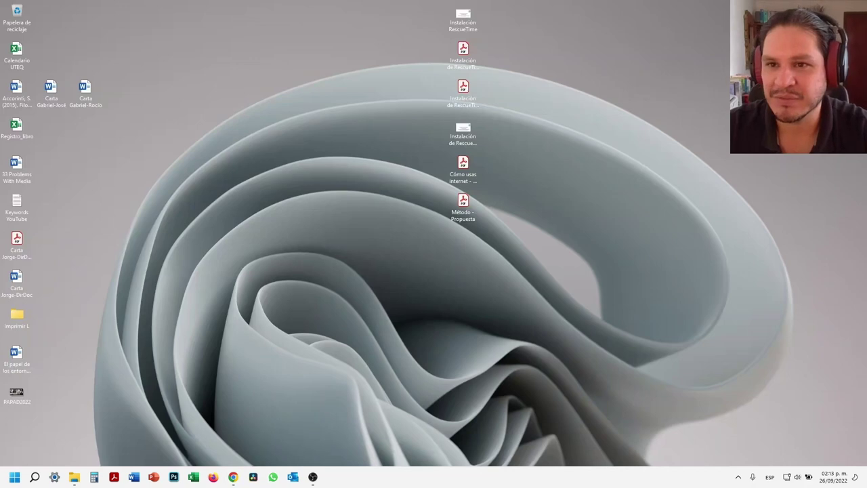
pyautogui.hotkey('alt', 'Tab')
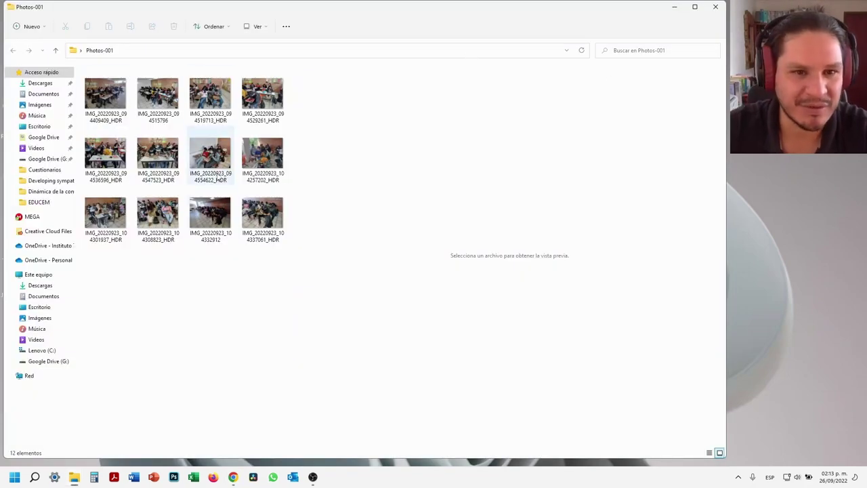
pyautogui.click(211, 159)
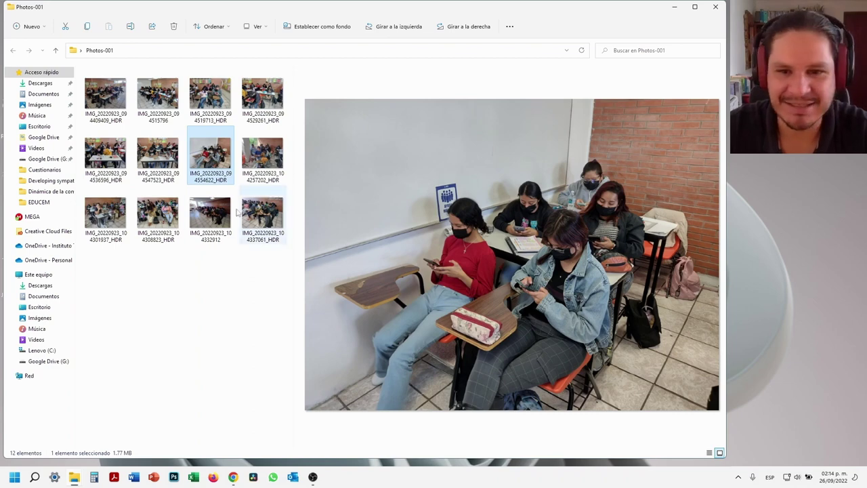
pyautogui.moveTo(207, 159); pyautogui.dragTo(542, 256)
pyautogui.hotkey('alt', 'Tab')
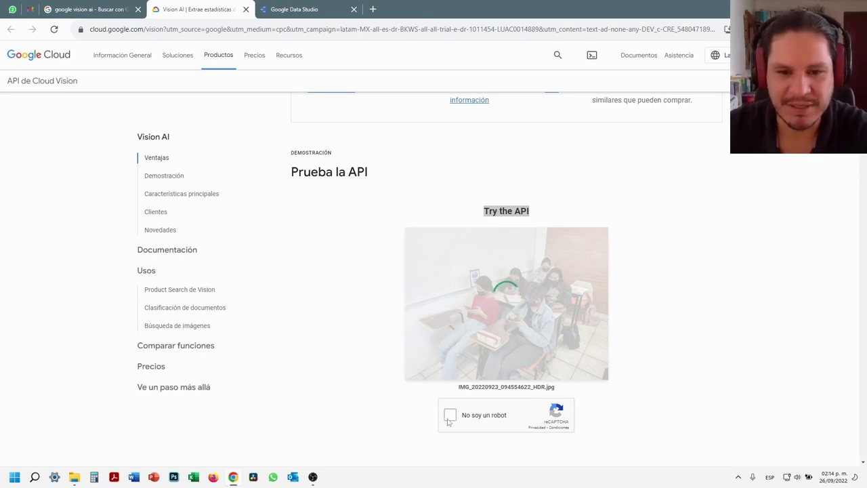
pyautogui.click(451, 419)
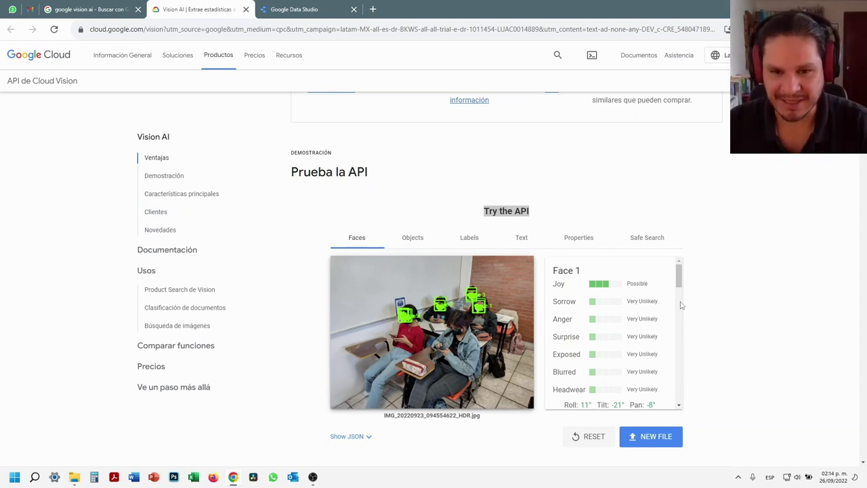
# Enlarge the page to 125% and examine the emotion likelihoods for each detected face, from Face 1 through Face 5
pyautogui.scroll(-2, 735, 282)
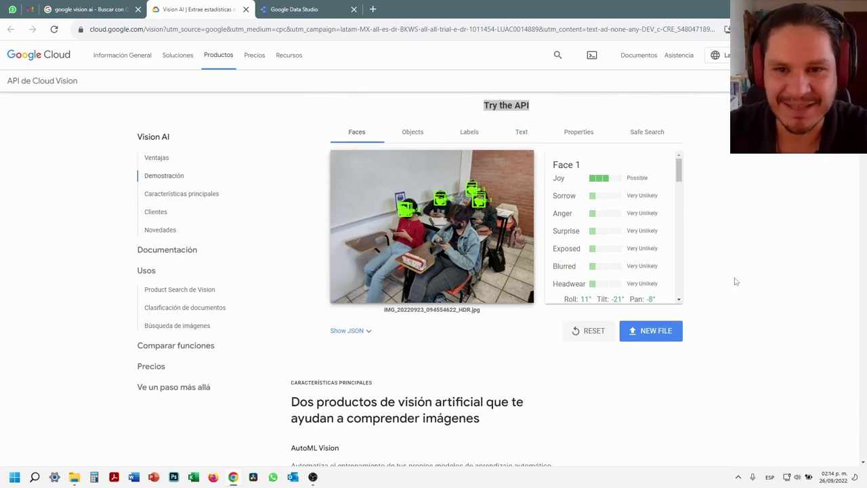
pyautogui.hotkey('ctrl', '+')
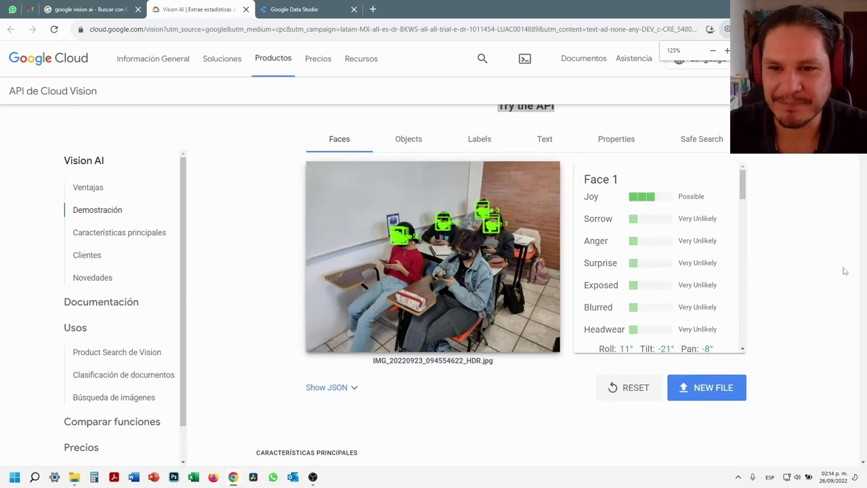
pyautogui.scroll(2, 828, 256)
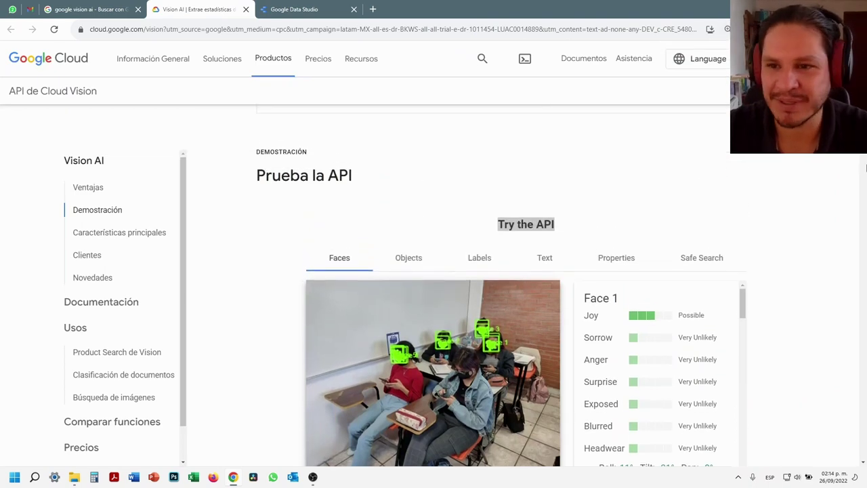
pyautogui.scroll(-3, 526, 284)
pyautogui.scroll(1, 525, 285)
pyautogui.scroll(-1, 526, 285)
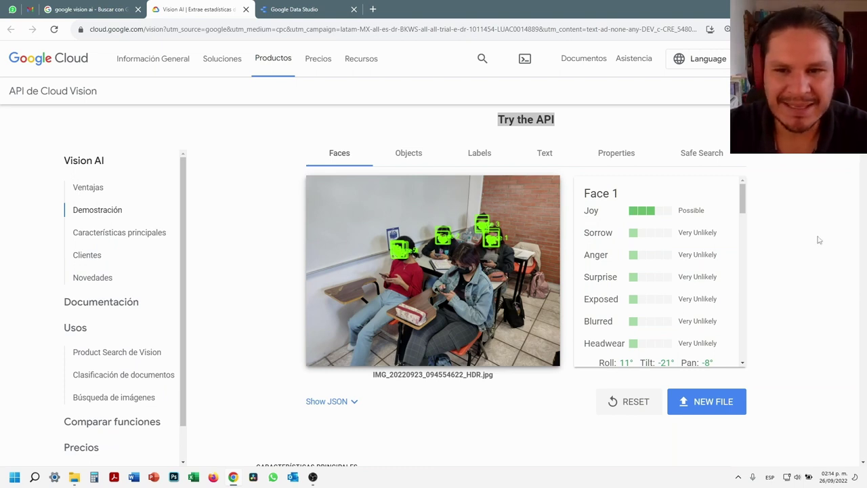
pyautogui.moveTo(743, 207); pyautogui.dragTo(748, 212)
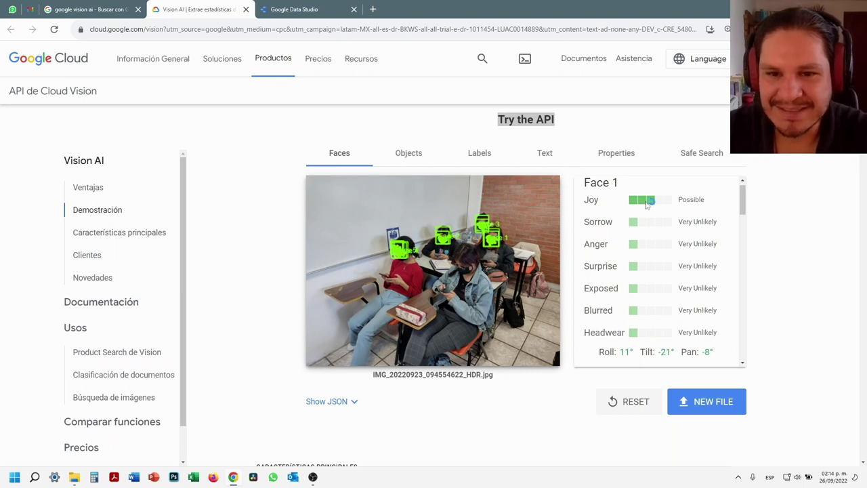
pyautogui.moveTo(582, 205); pyautogui.dragTo(599, 200)
pyautogui.moveTo(743, 200); pyautogui.dragTo(746, 240)
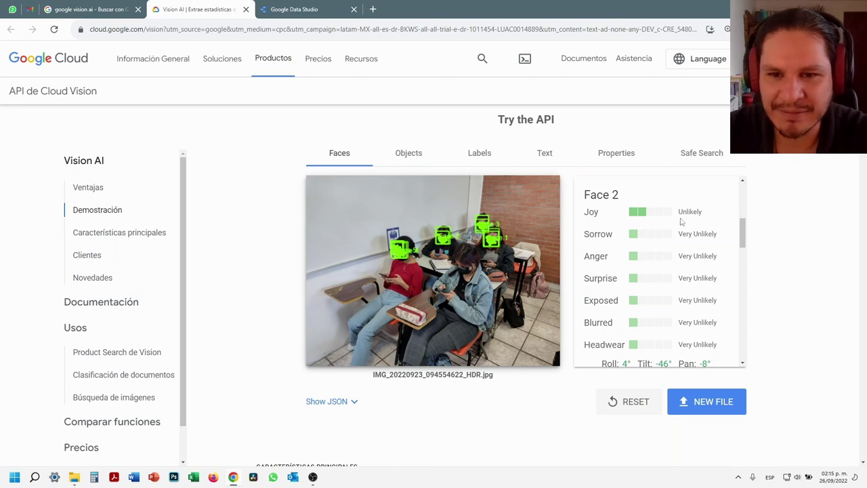
pyautogui.moveTo(748, 244); pyautogui.dragTo(744, 280)
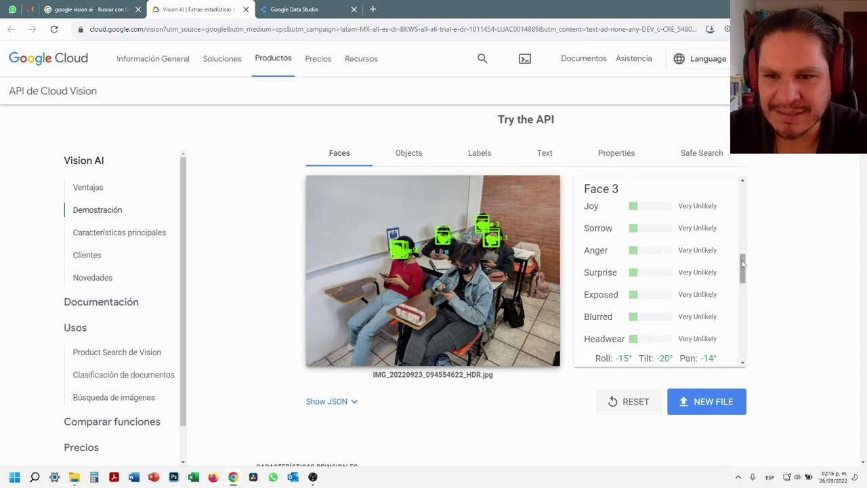
pyautogui.moveTo(743, 271); pyautogui.dragTo(744, 326)
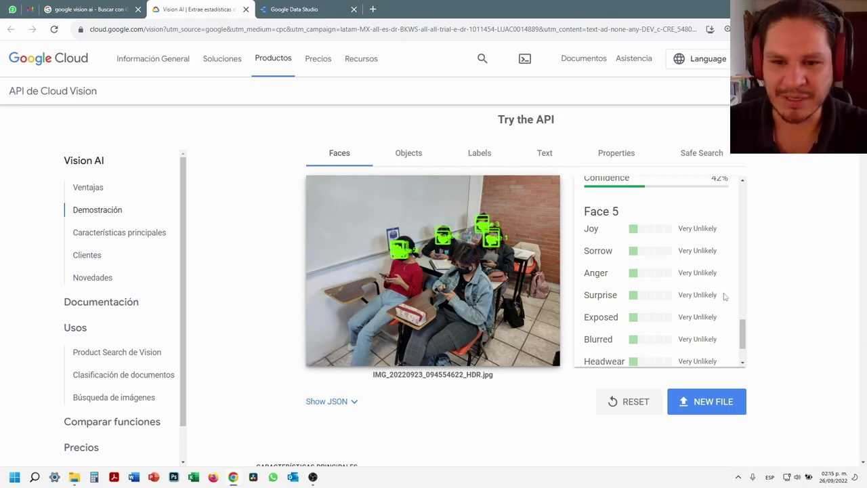
pyautogui.moveTo(743, 339); pyautogui.dragTo(752, 181)
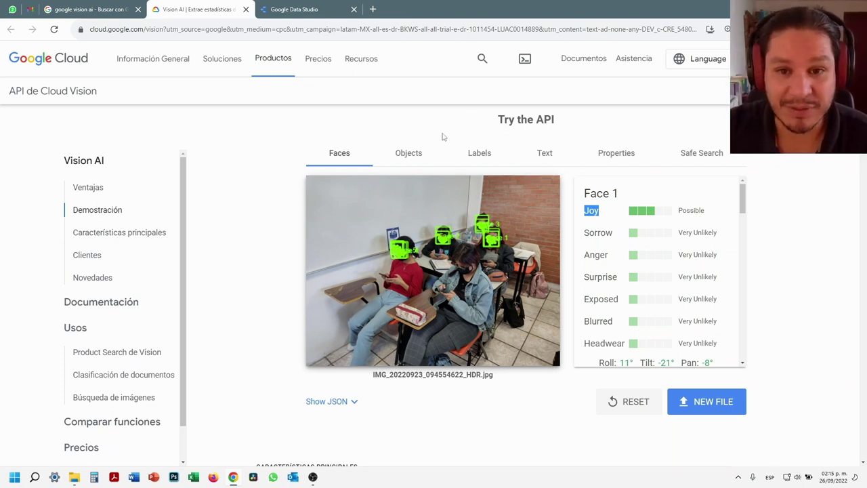
# Examine the full list of objects detected in the classroom photo and their confidence percentages
pyautogui.click(407, 162)
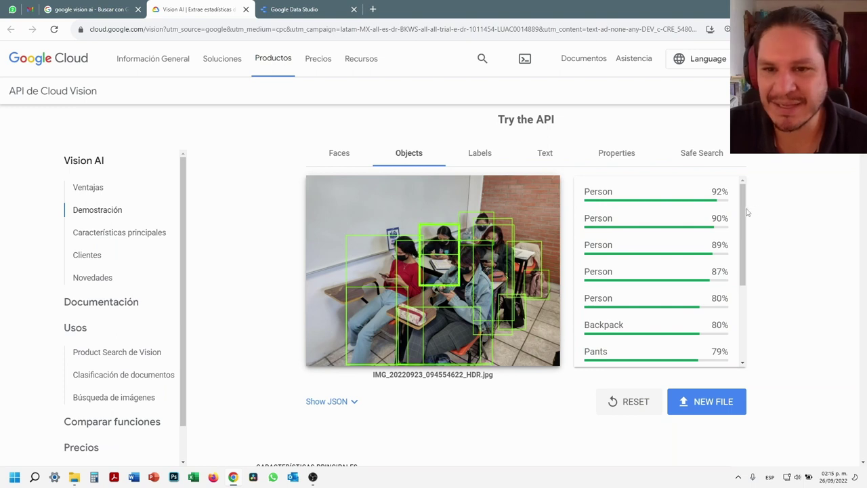
pyautogui.moveTo(743, 211); pyautogui.dragTo(745, 215)
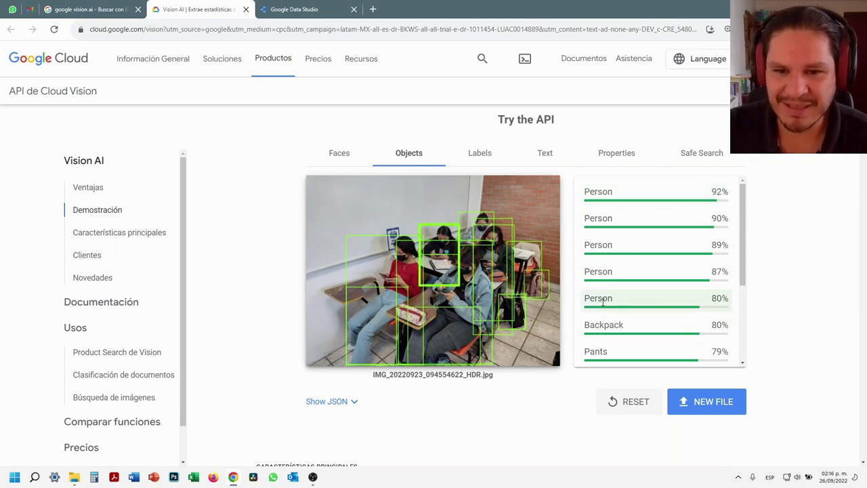
pyautogui.moveTo(743, 247); pyautogui.dragTo(748, 317)
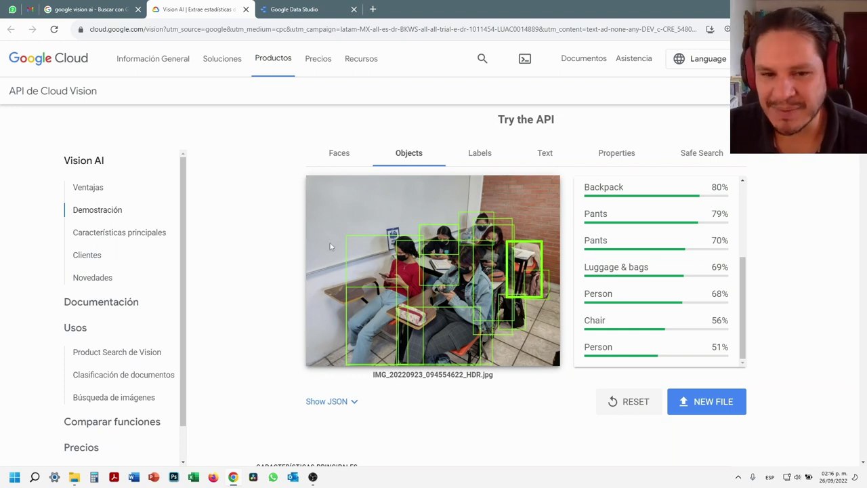
# Review the labels assigned to the classroom photo and their confidence percentages
pyautogui.click(474, 157)
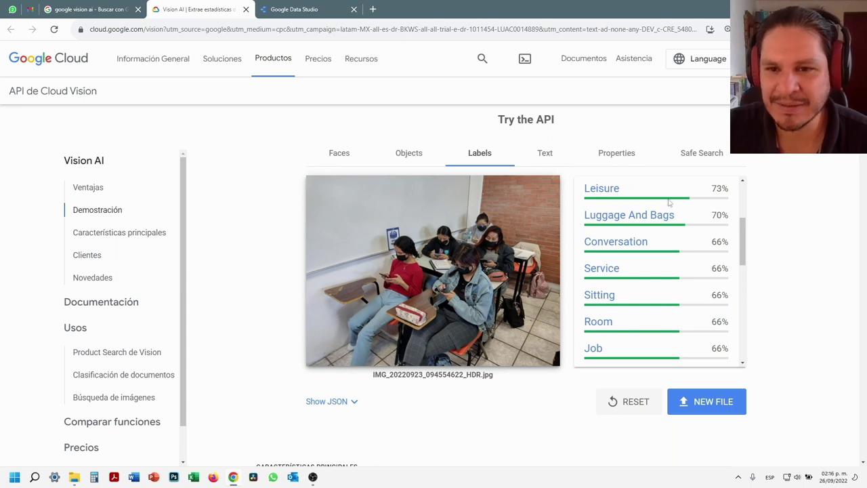
pyautogui.moveTo(740, 235); pyautogui.dragTo(745, 202)
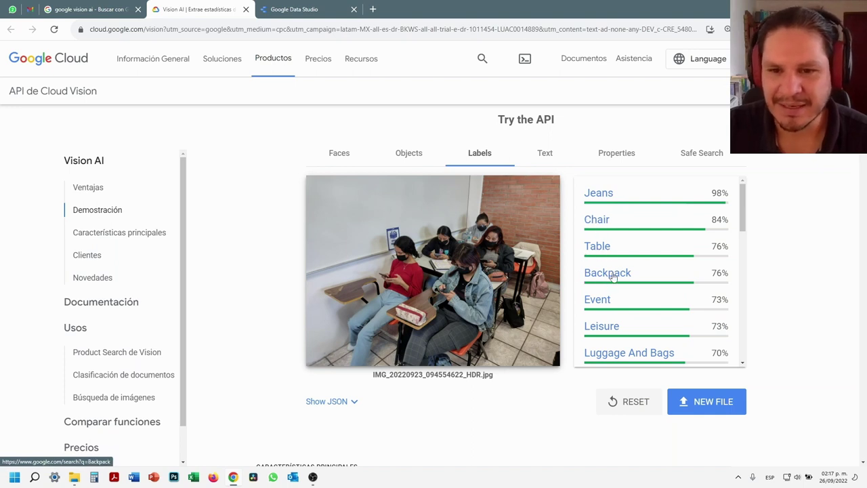
pyautogui.scroll(-1, 748, 234)
pyautogui.scroll(-2, 750, 237)
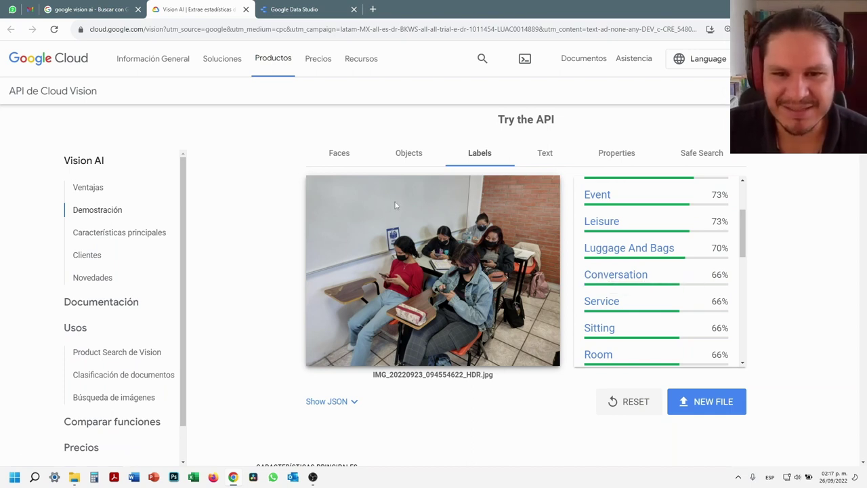
pyautogui.moveTo(743, 256); pyautogui.dragTo(744, 279)
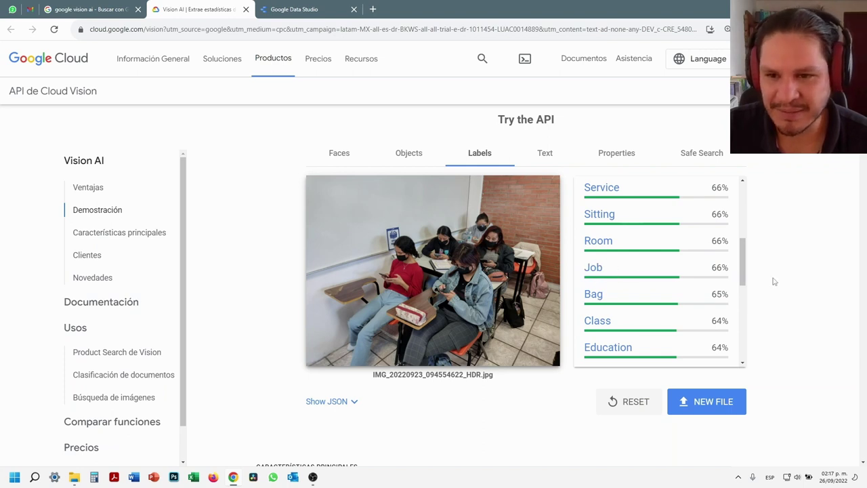
pyautogui.moveTo(746, 267); pyautogui.dragTo(744, 300)
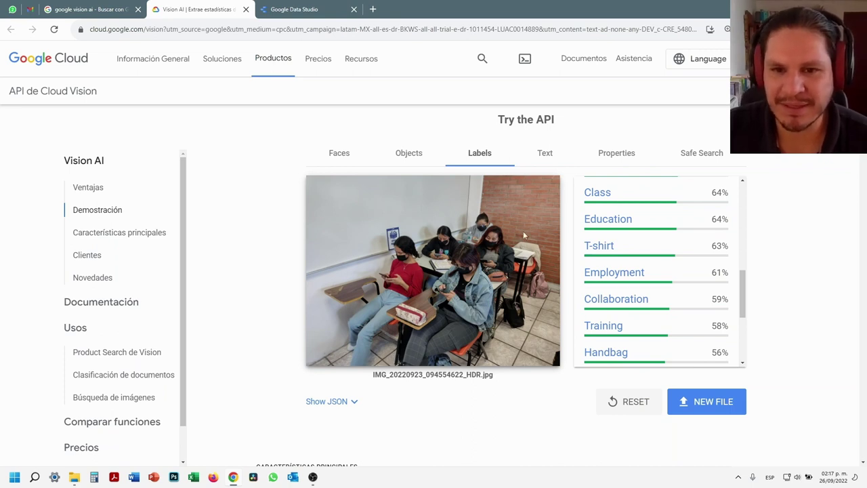
# Examine the text blocks detected in the photo and its dominant colors with their RGB values
pyautogui.click(543, 161)
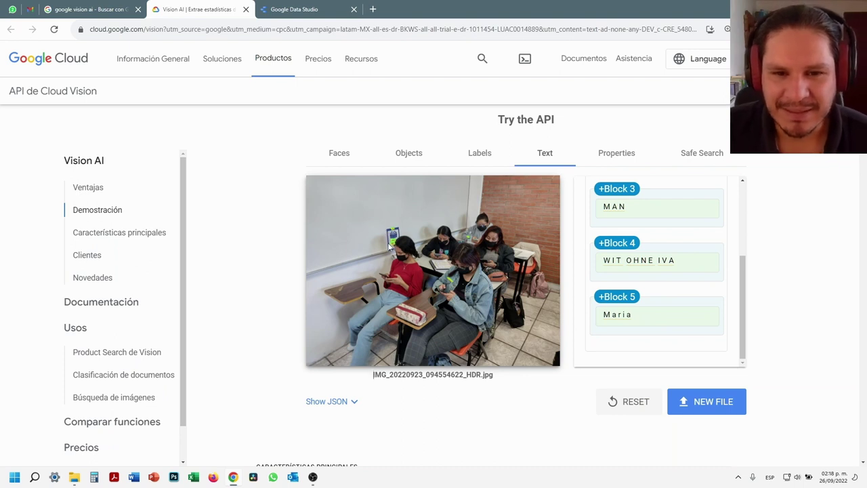
pyautogui.click(615, 148)
pyautogui.moveTo(749, 308); pyautogui.dragTo(751, 203)
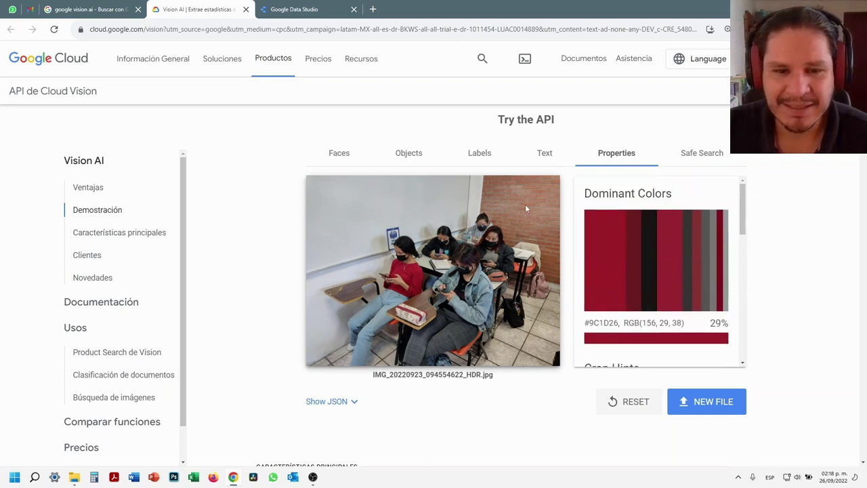
pyautogui.moveTo(743, 218)
pyautogui.mouseDown()
pyautogui.moveTo(741, 288)
pyautogui.moveTo(740, 204)
pyautogui.mouseUp()
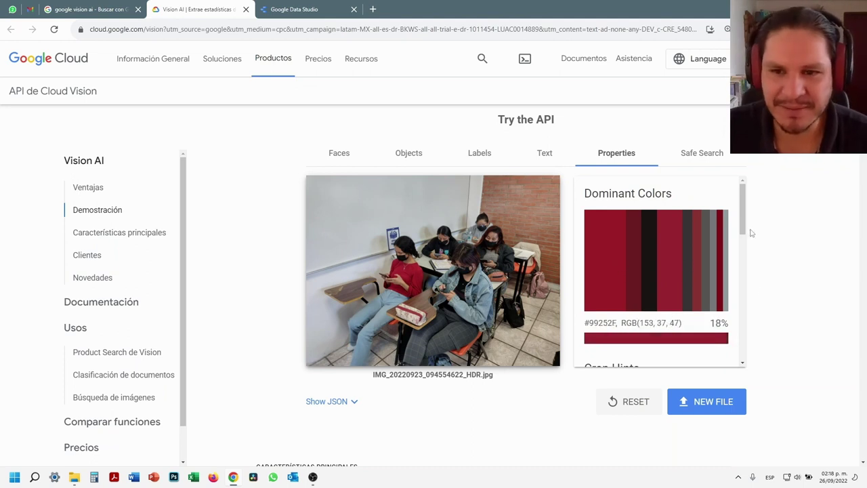
pyautogui.moveTo(743, 230)
pyautogui.mouseDown()
pyautogui.moveTo(744, 257)
pyautogui.moveTo(746, 231)
pyautogui.mouseUp()
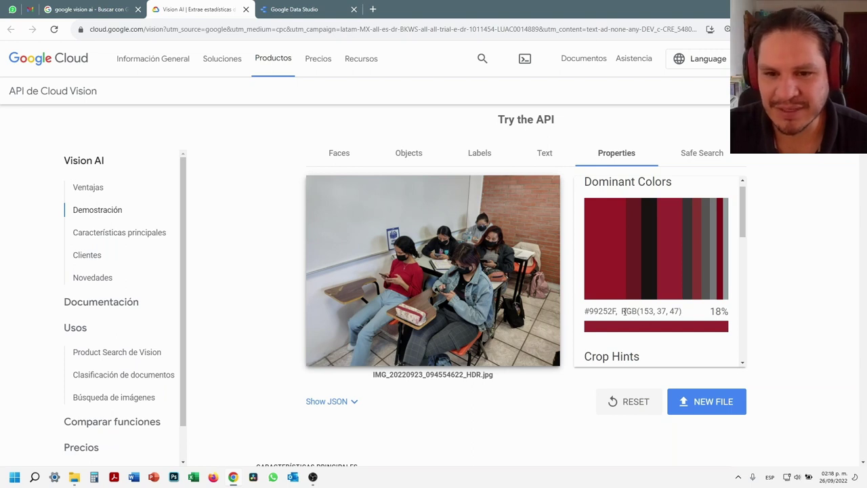
pyautogui.moveTo(622, 311); pyautogui.dragTo(638, 311)
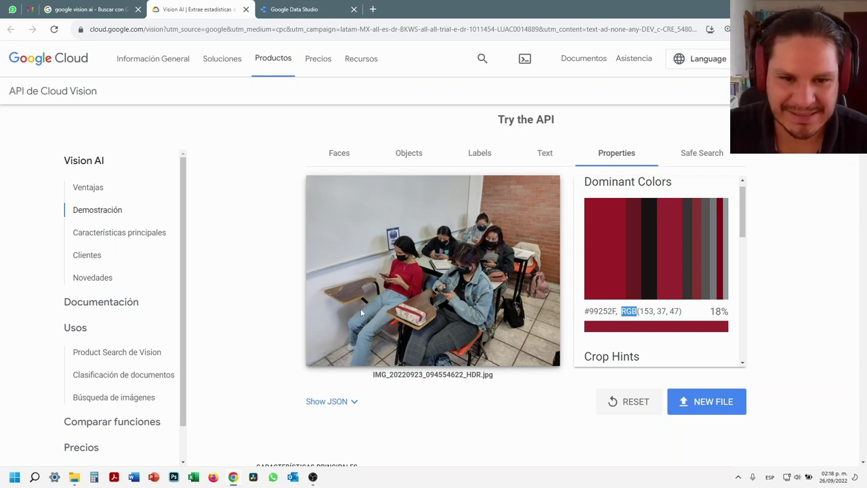
pyautogui.moveTo(746, 224); pyautogui.dragTo(731, 182)
# Review the photo's Safe Search ratings, highlighting the Spoof, Medical, Violence and Racy categories
pyautogui.click(702, 155)
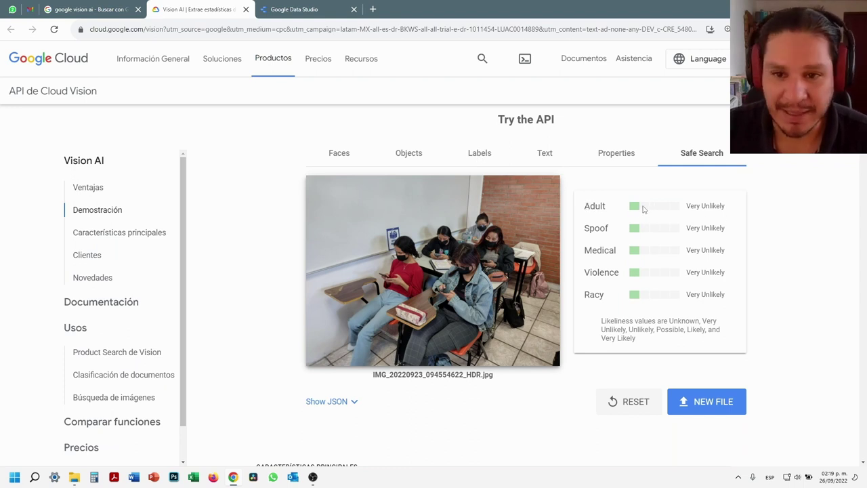
pyautogui.moveTo(585, 228); pyautogui.dragTo(609, 229)
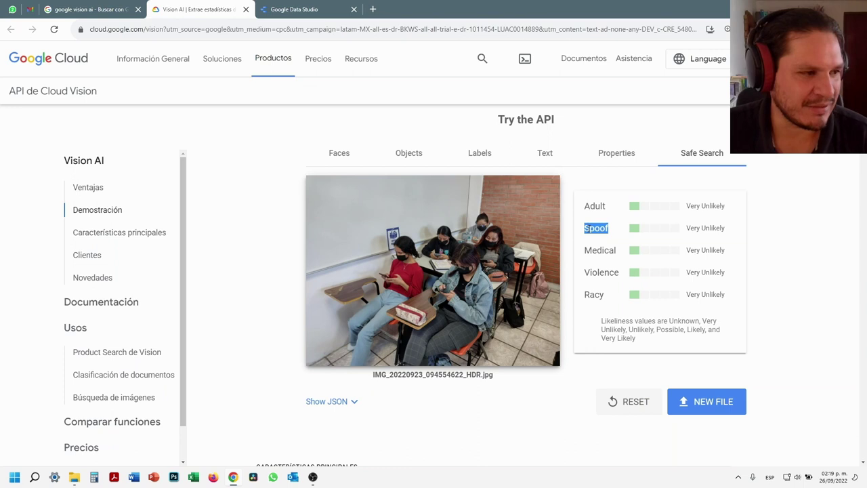
pyautogui.moveTo(585, 250); pyautogui.dragTo(624, 284)
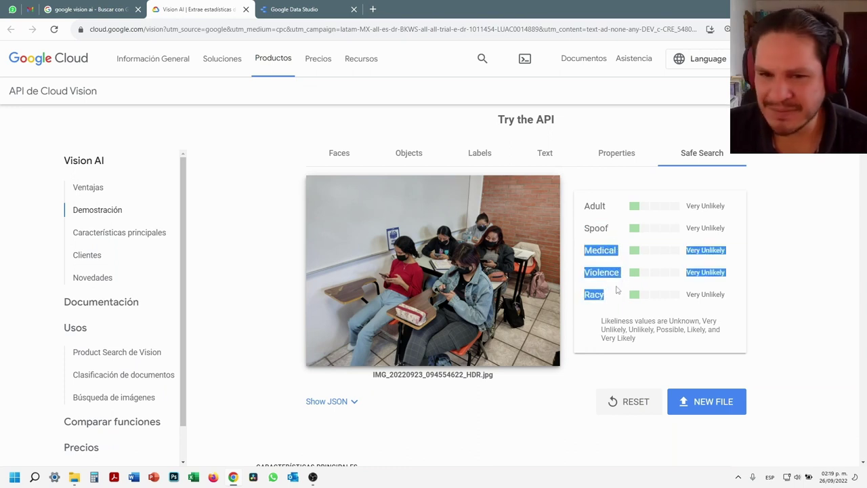
# Highlight the Medical category in the classroom photo's Safe Search ratings
pyautogui.click(604, 296)
pyautogui.moveTo(587, 250); pyautogui.dragTo(619, 253)
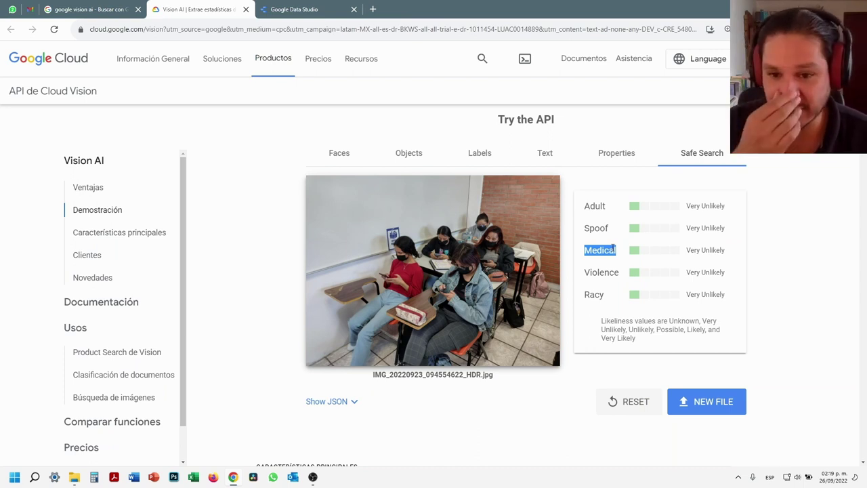
# Upload the photo IMG_20220923_094515796 from the desktop's Photos-001 folder for a new Vision analysis
pyautogui.click(677, 401)
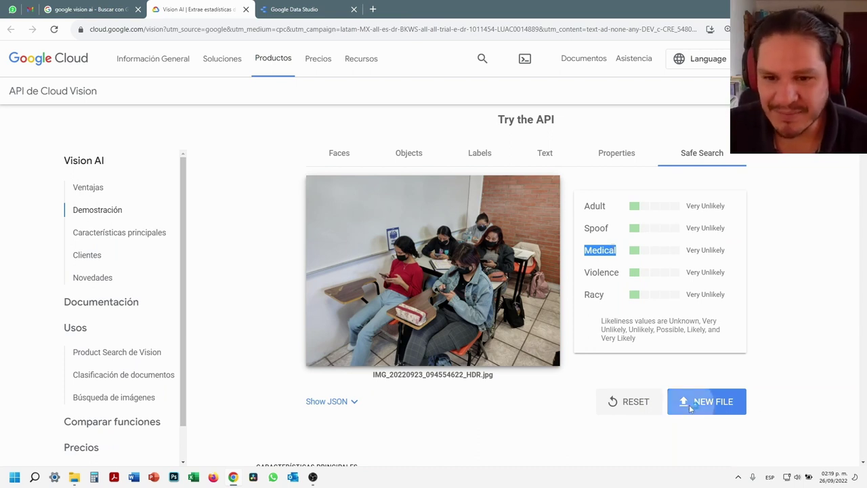
pyautogui.press('Escape')
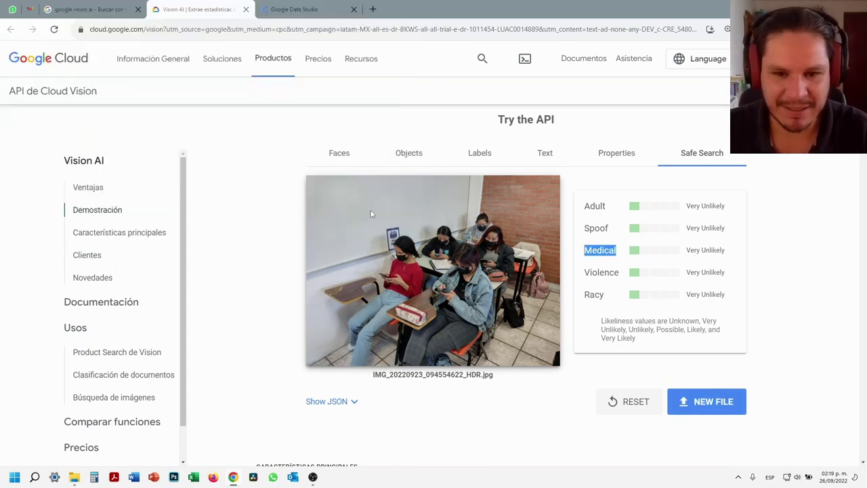
pyautogui.click(691, 408)
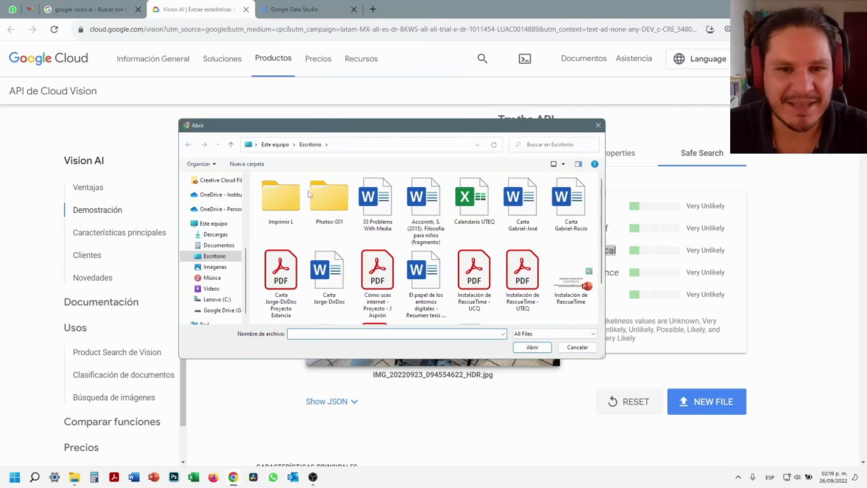
pyautogui.doubleClick(331, 200)
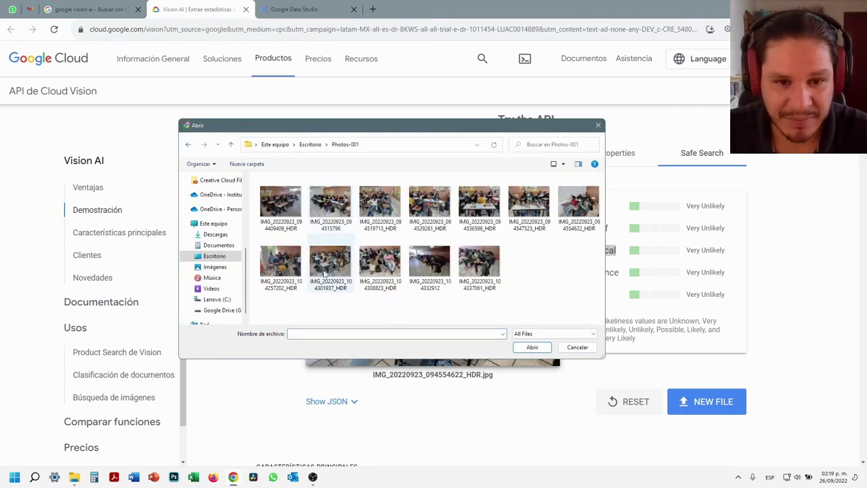
pyautogui.click(333, 212)
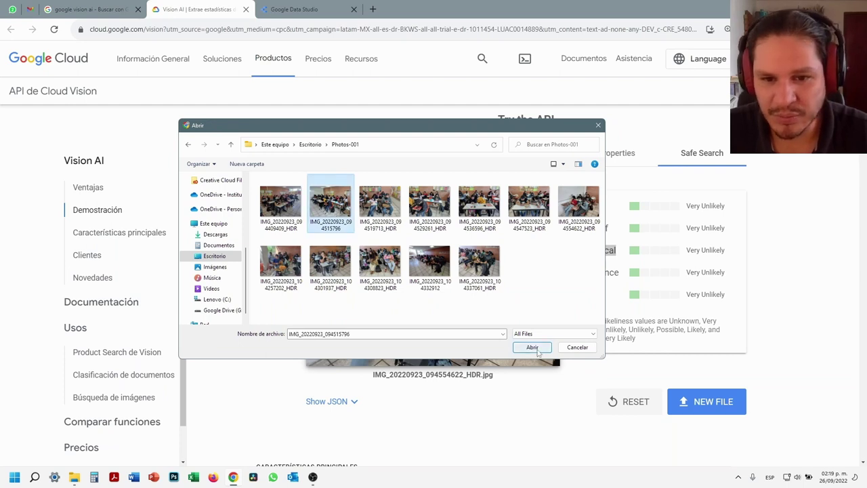
pyautogui.click(533, 347)
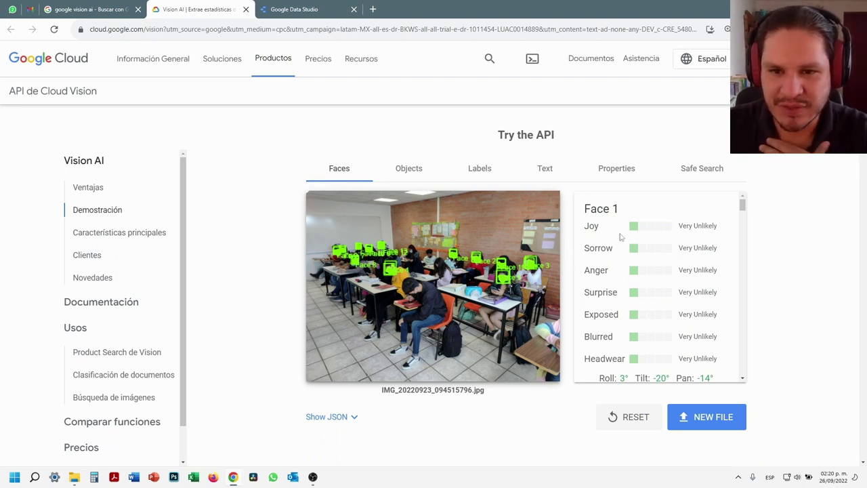
# Inspect the emotion and attribute ratings of Face 1 in the new classroom photo
pyautogui.moveTo(584, 226); pyautogui.dragTo(635, 357)
pyautogui.moveTo(572, 267); pyautogui.dragTo(568, 271)
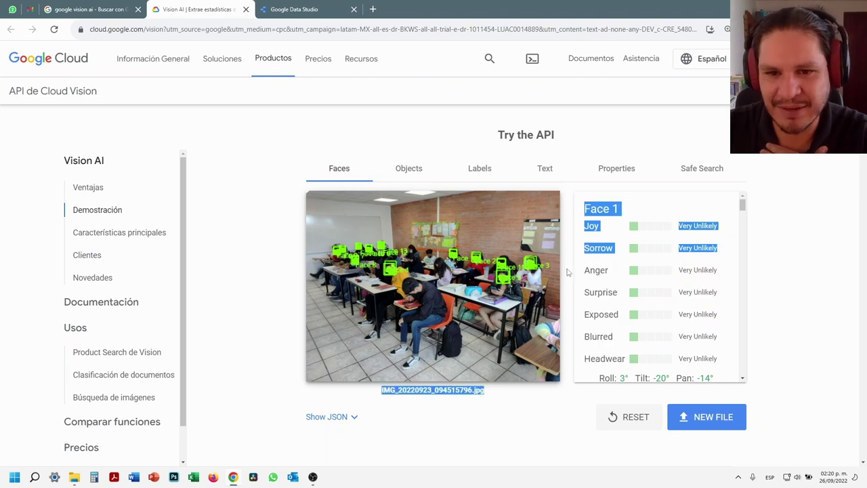
pyautogui.click(291, 266)
# View the original IMG_20220923_094515796 photo at full size from the Photos-001 folder in File Explorer, and return to the Vision demo in the browser
pyautogui.hotkey('alt', 'Tab')
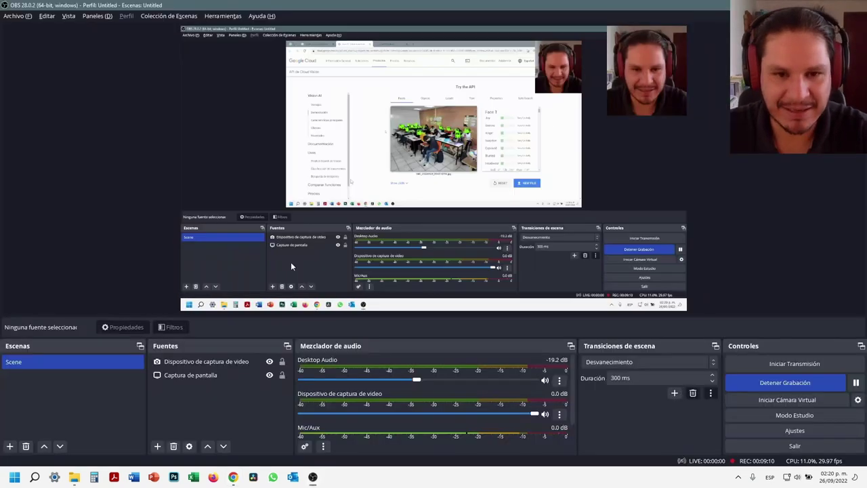
pyautogui.hotkey('alt', 'Tab')
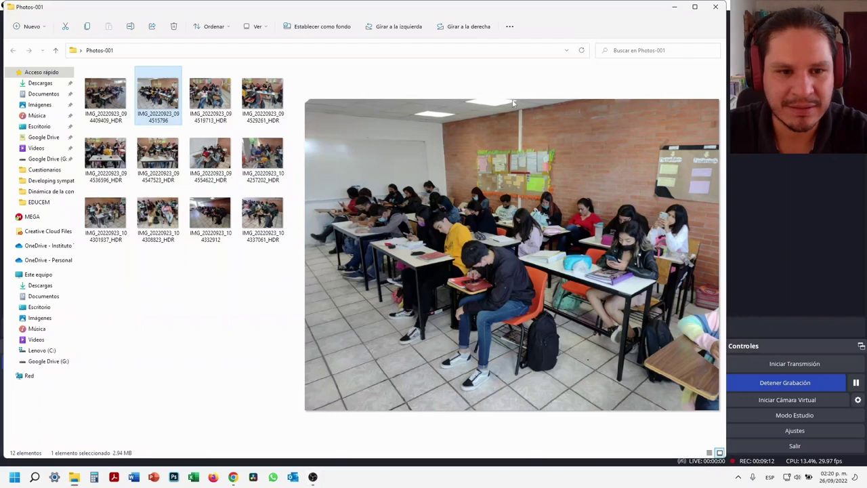
pyautogui.doubleClick(157, 99)
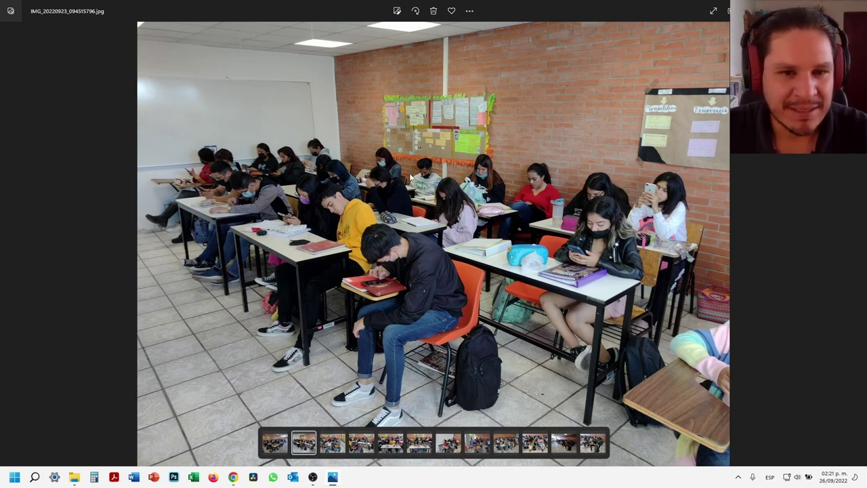
pyautogui.hotkey('alt', 'Tab')
pyautogui.hotkey('alt', 'Tab')
pyautogui.press('Tab')
pyautogui.press('Tab')
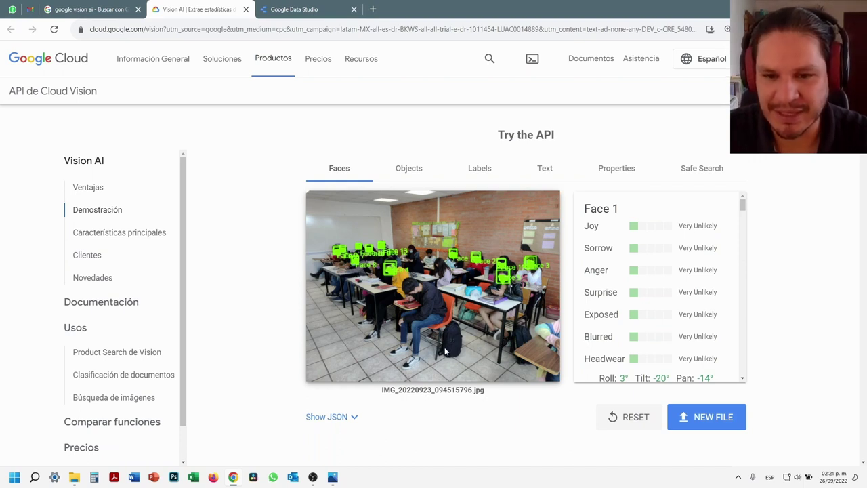
# Look through the face results of the new photo and its detected objects with their confidence percentages
pyautogui.moveTo(744, 207); pyautogui.dragTo(736, 188)
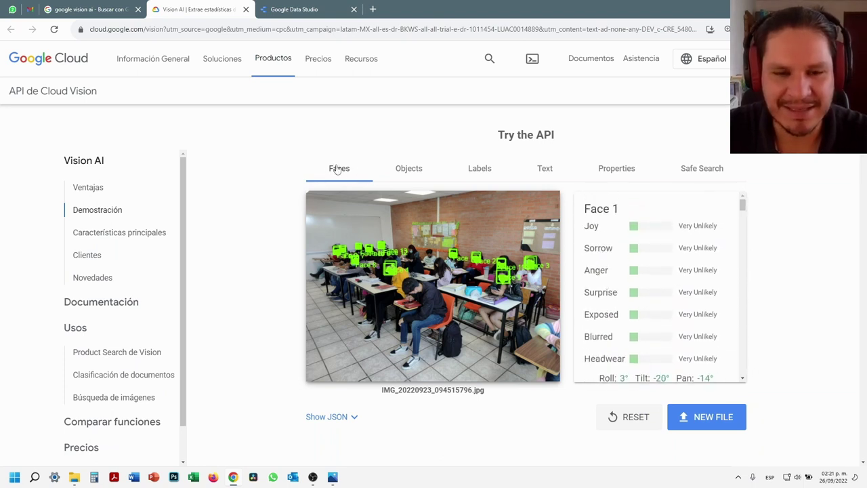
pyautogui.click(404, 175)
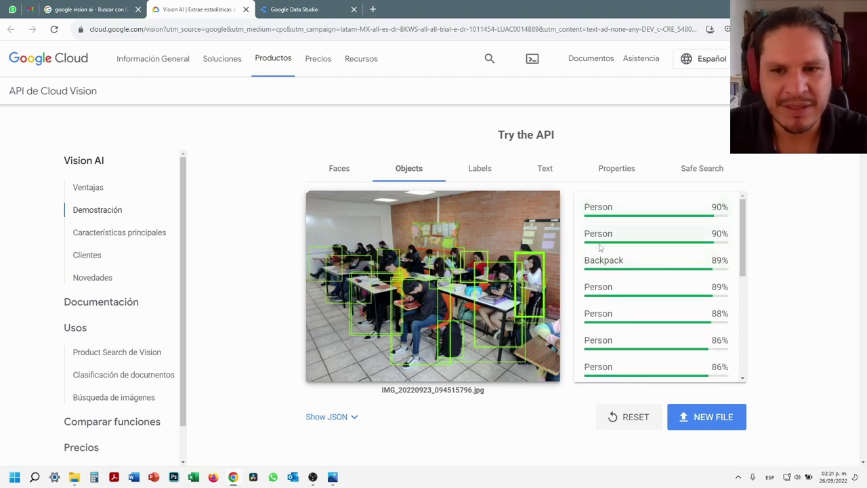
pyautogui.scroll(-4, 718, 304)
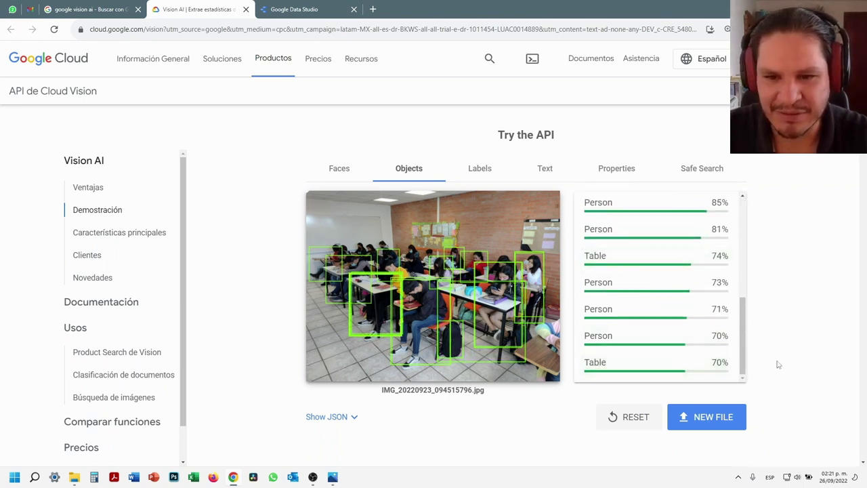
# Review the labels assigned to the new classroom photo and their confidence percentages
pyautogui.click(484, 175)
pyautogui.moveTo(743, 280); pyautogui.dragTo(776, 207)
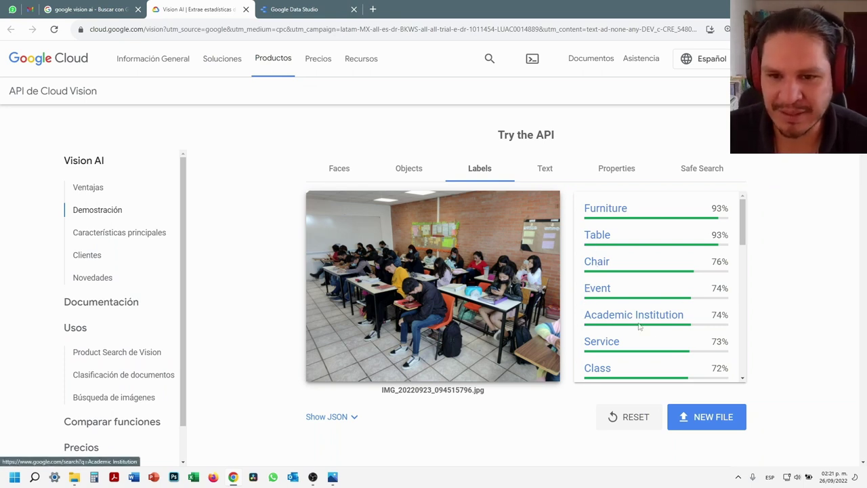
pyautogui.scroll(-3, 650, 285)
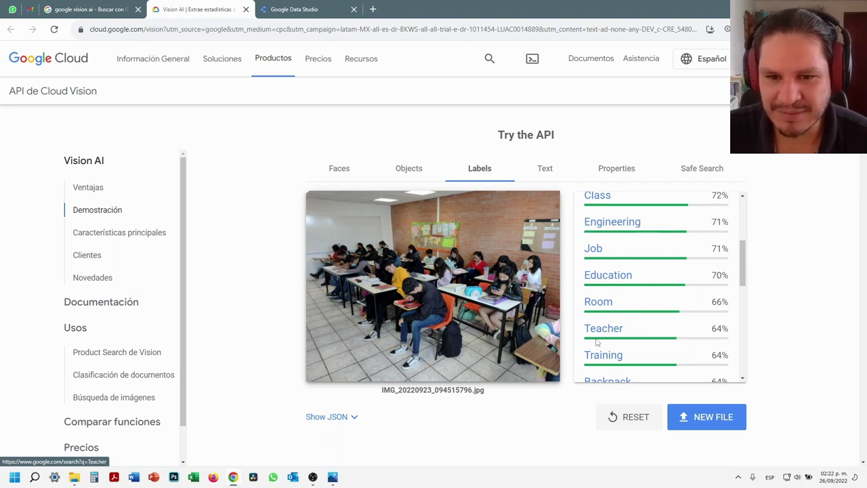
pyautogui.moveTo(744, 271); pyautogui.dragTo(743, 326)
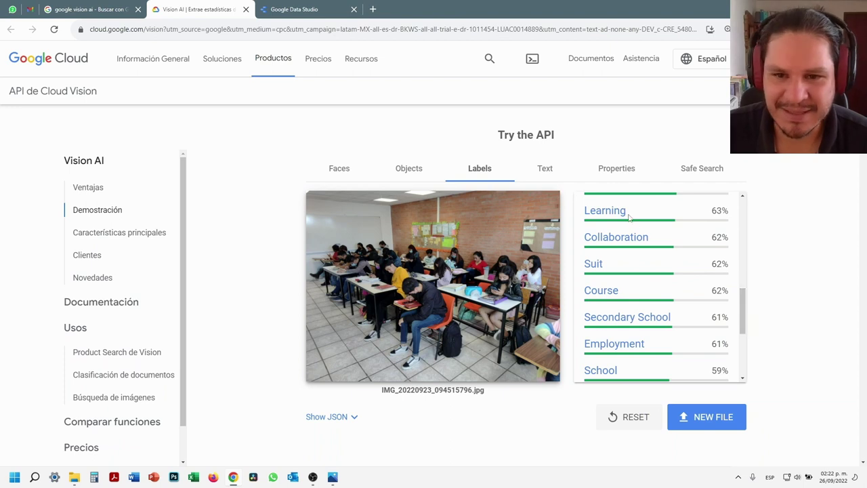